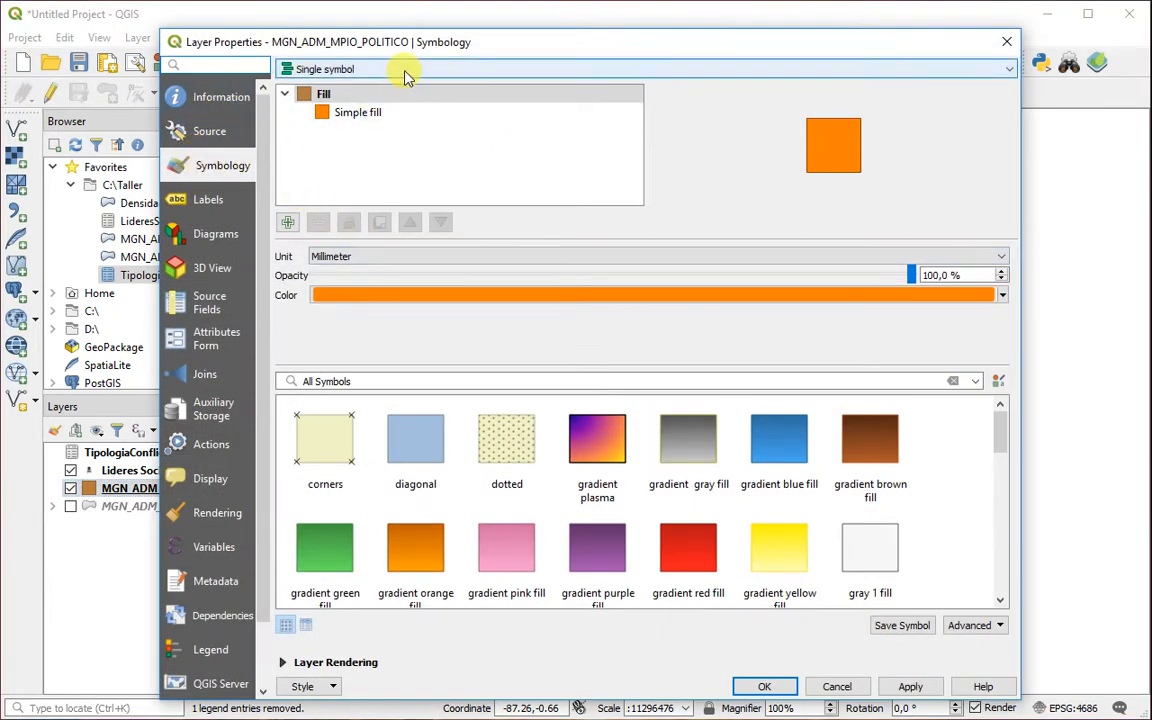
# Step: Set the municipality layer's symbology to Graduated, using the "Grupo de categoría" column
pyautogui.click(405, 70)
pyautogui.click(325, 131)
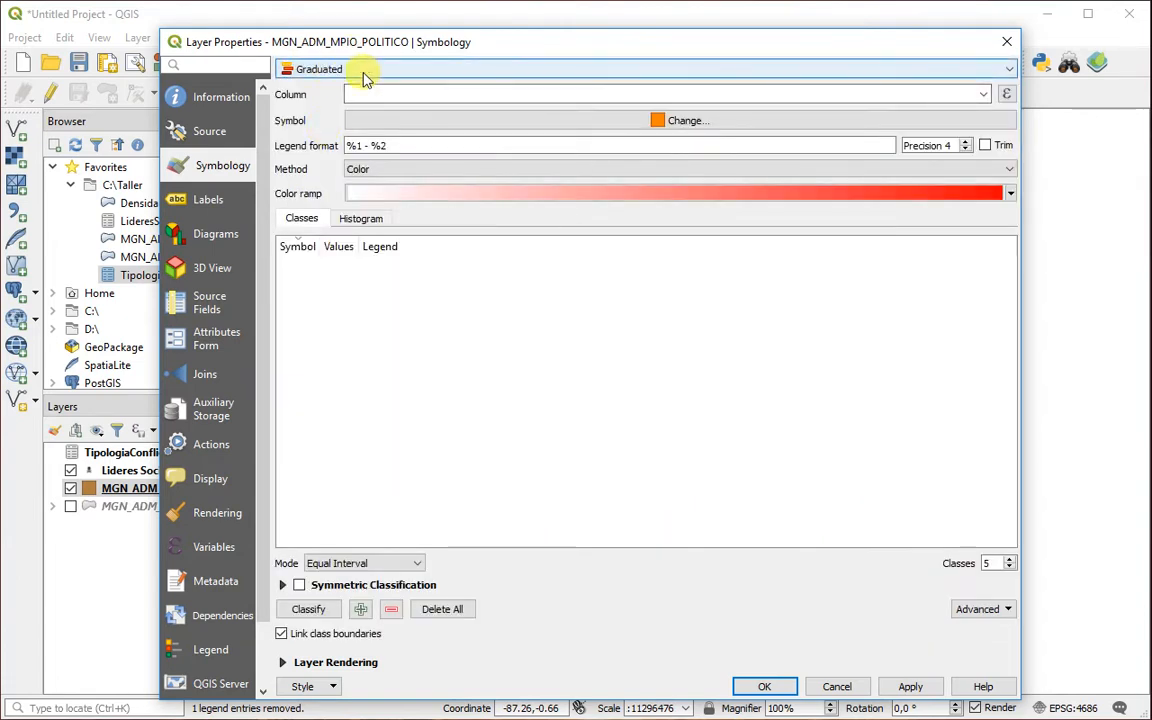
pyautogui.click(980, 94)
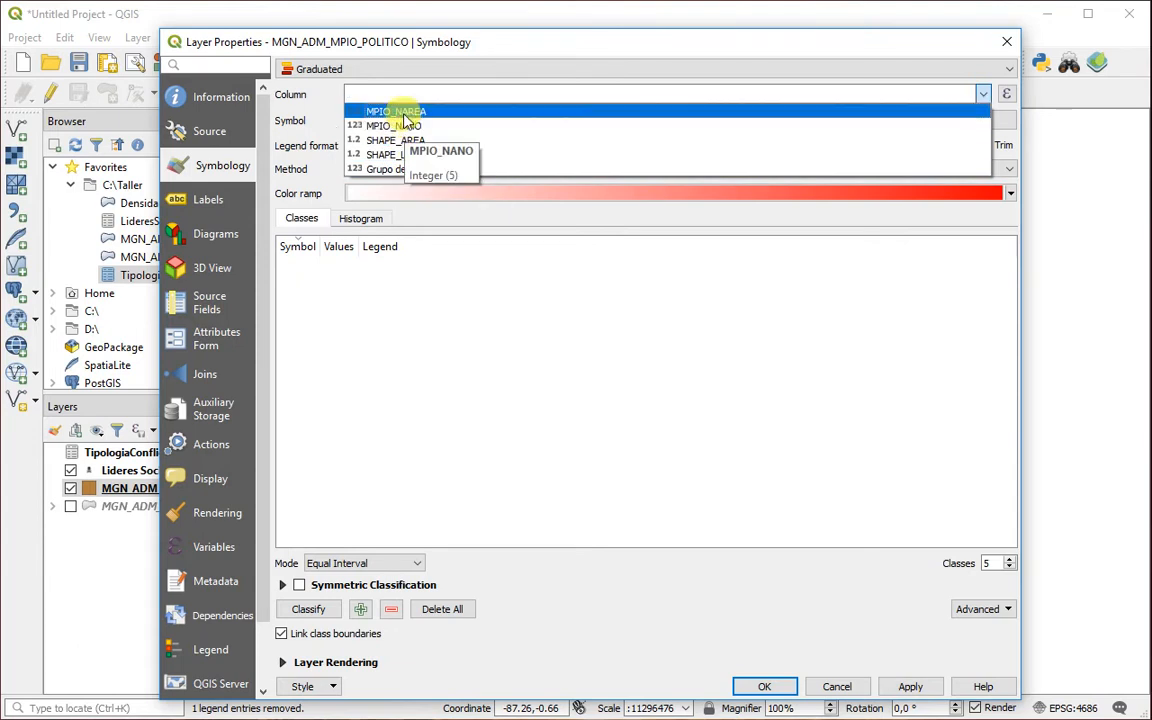
pyautogui.click(380, 170)
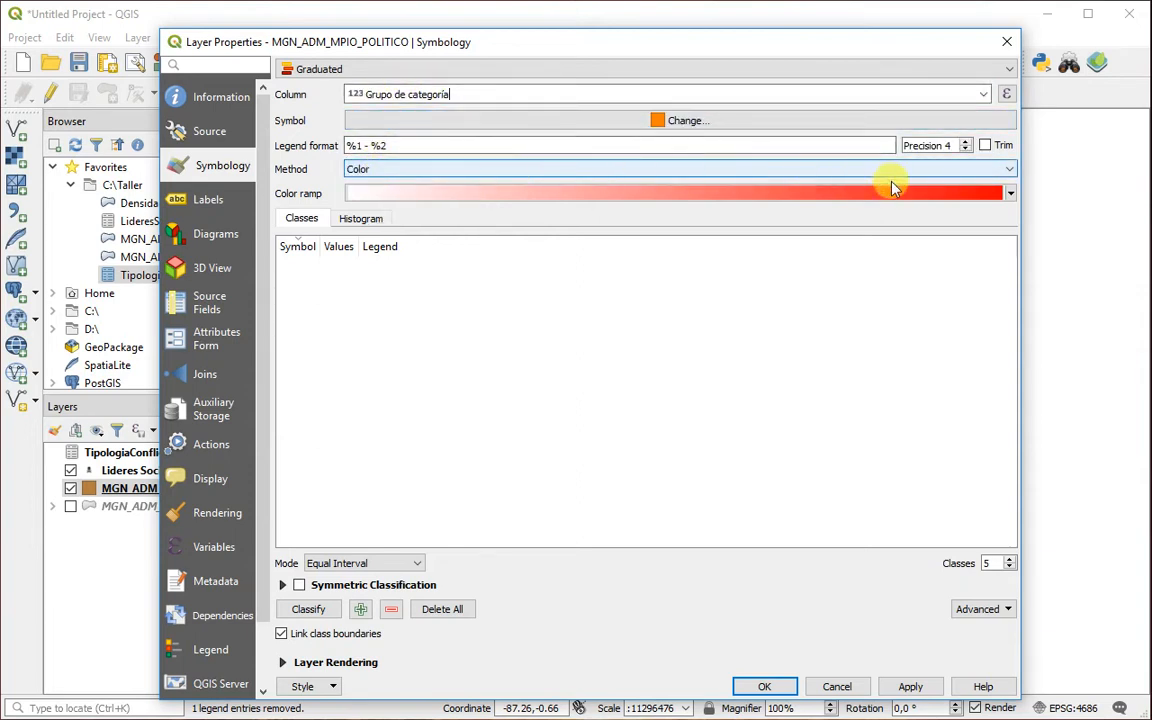
# Step: Choose the red-yellow-blue color ramp from all available ramps for the graduated symbology
pyautogui.click(1010, 193)
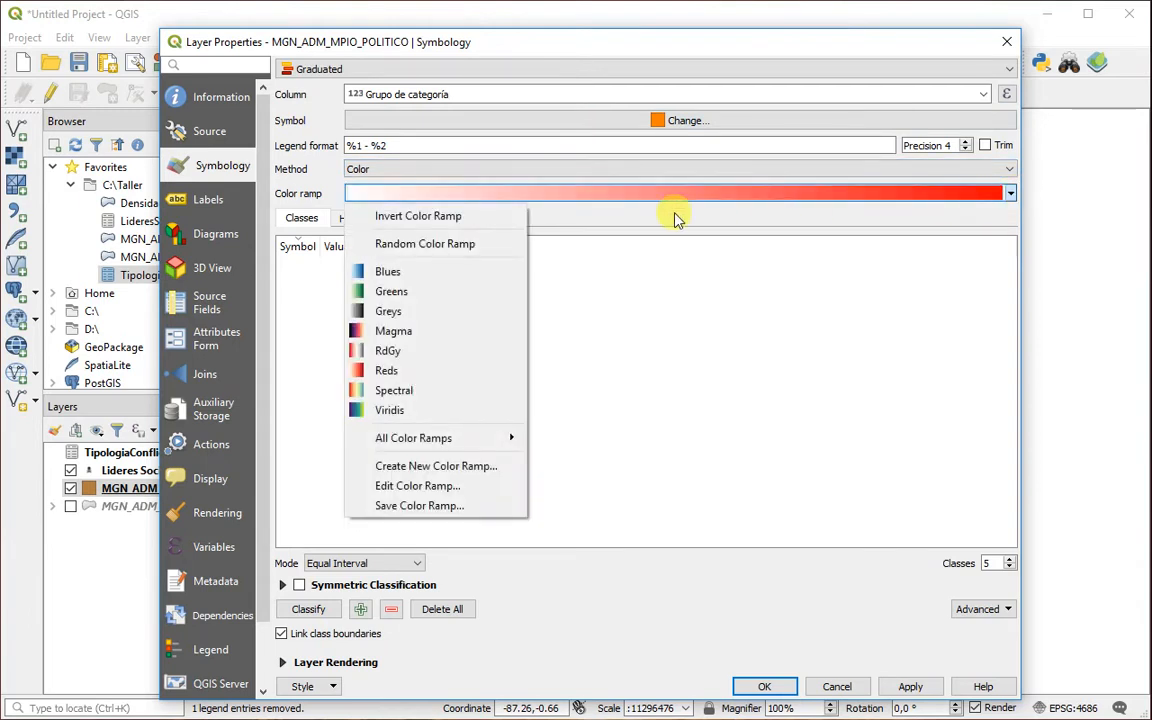
pyautogui.moveTo(446, 443)
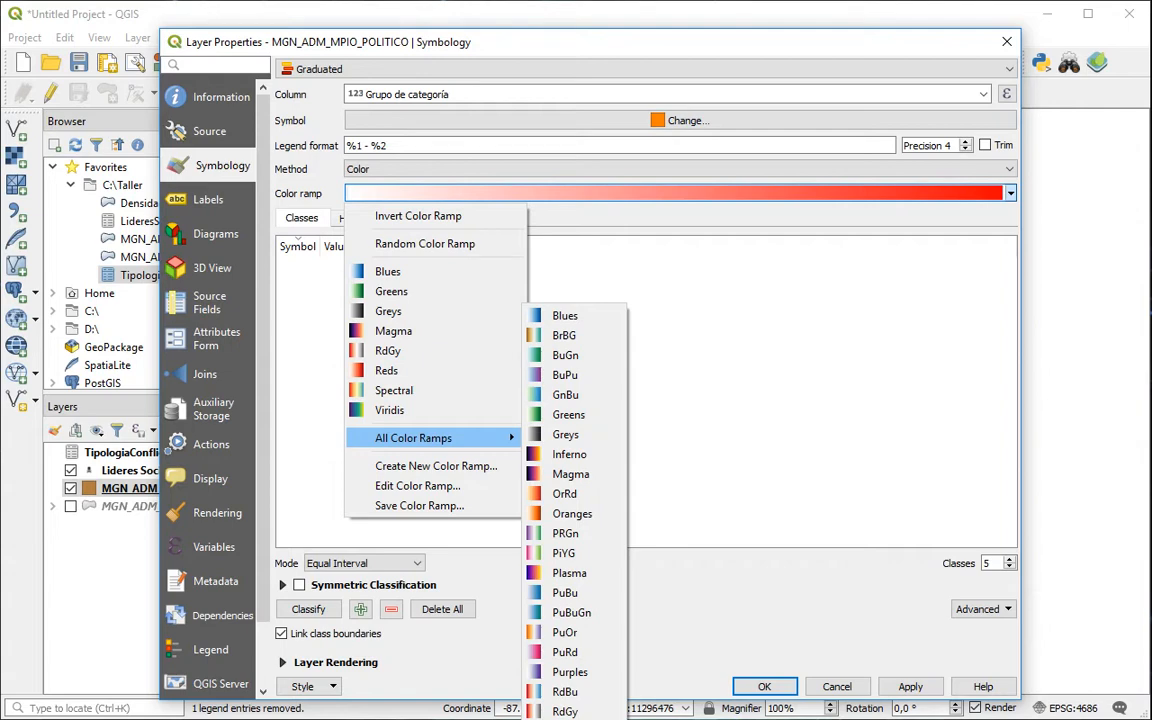
pyautogui.click(570, 719)
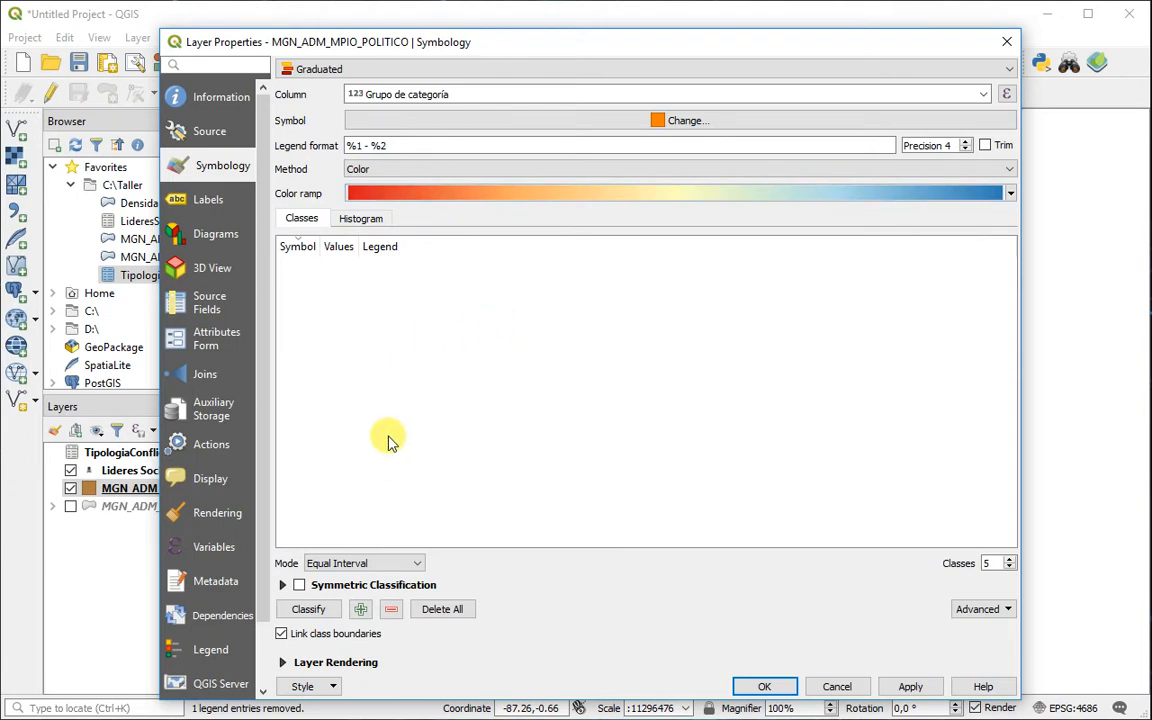
# Step: Classify the column in Equal Interval mode with 6 classes
pyautogui.click(408, 566)
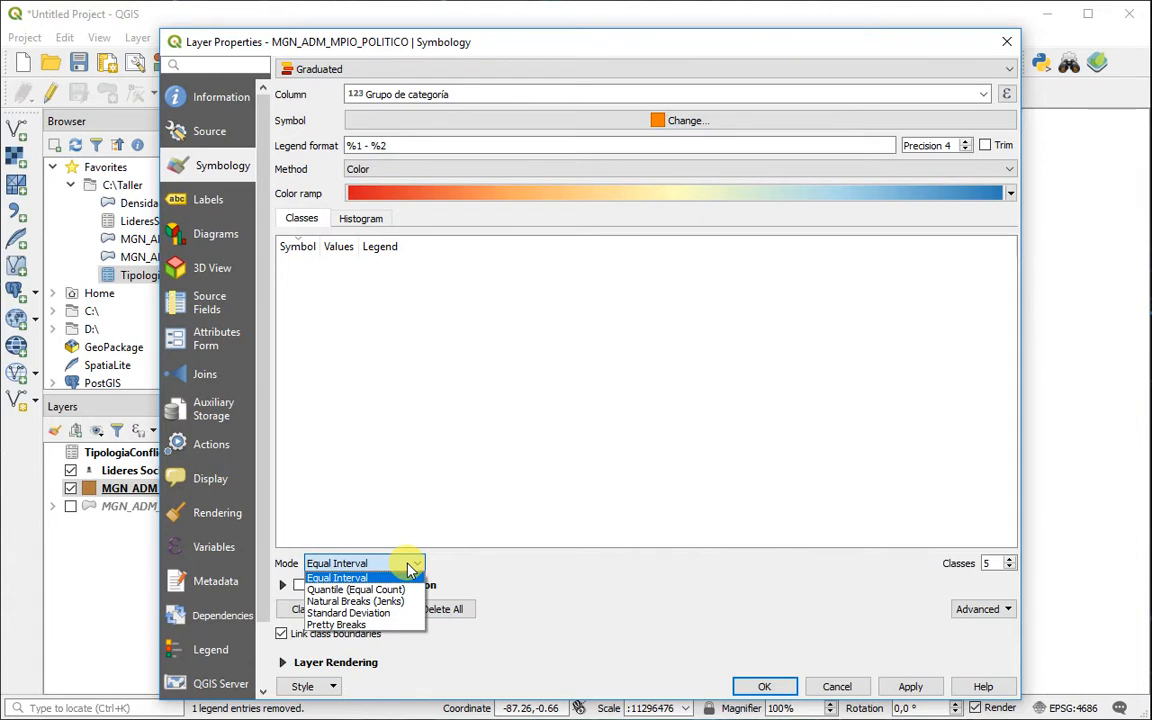
pyautogui.click(409, 566)
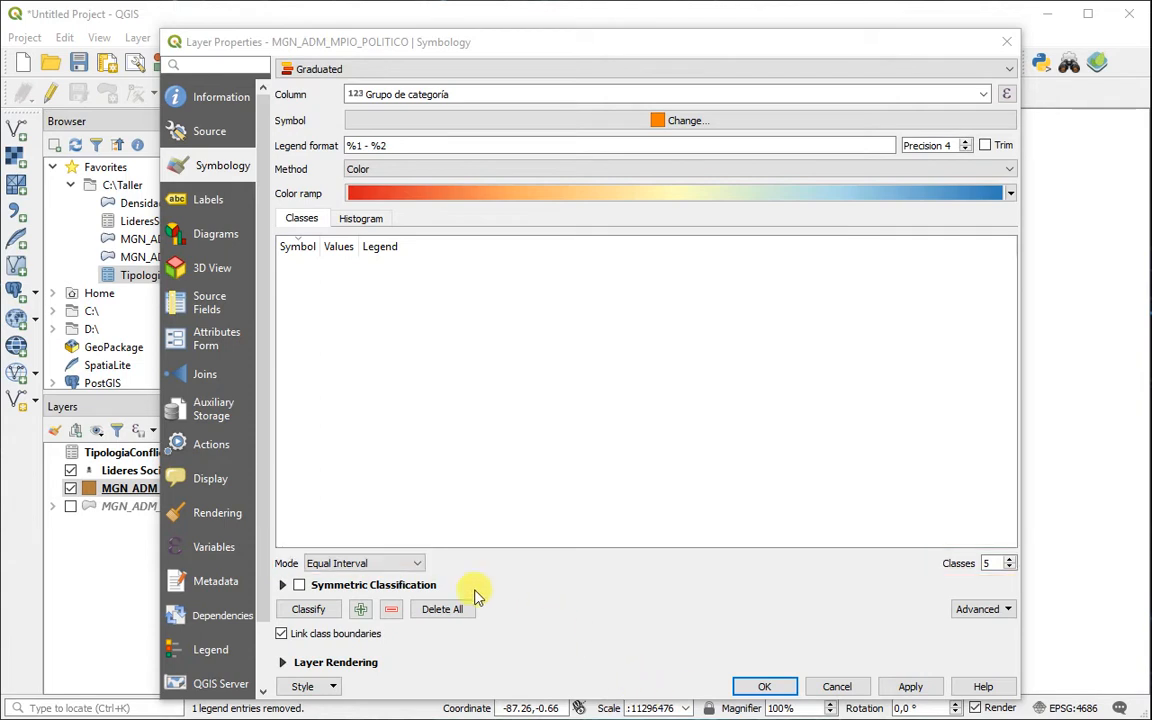
pyautogui.click(413, 566)
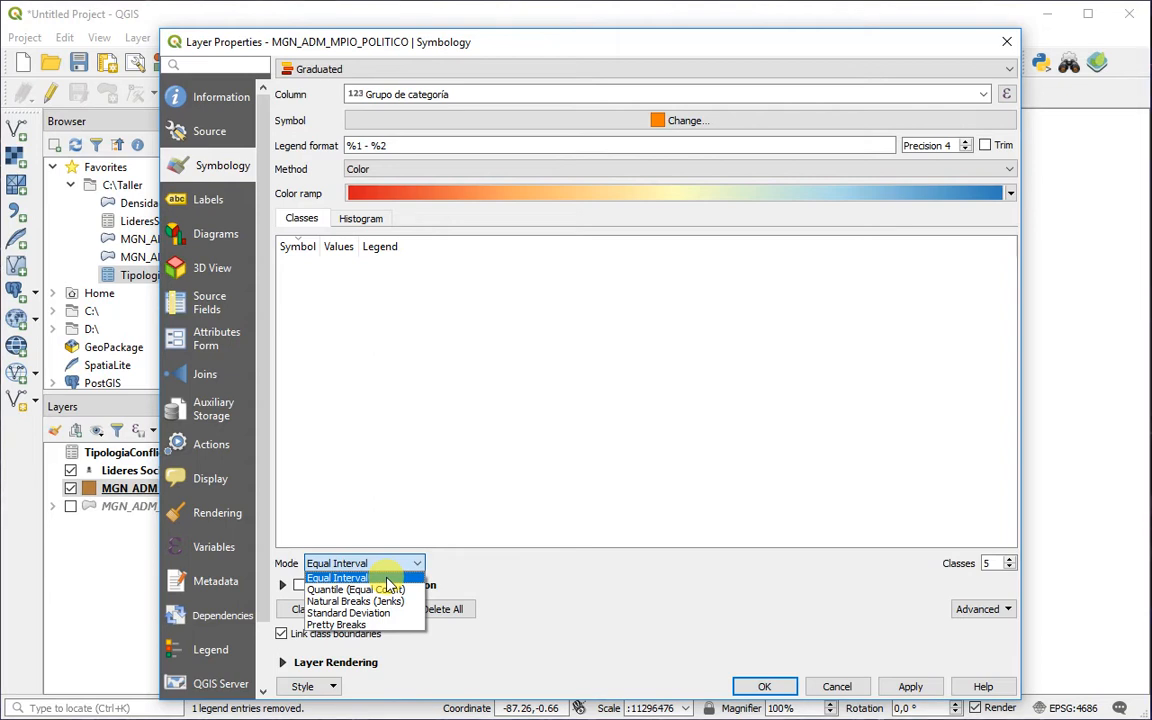
pyautogui.click(387, 579)
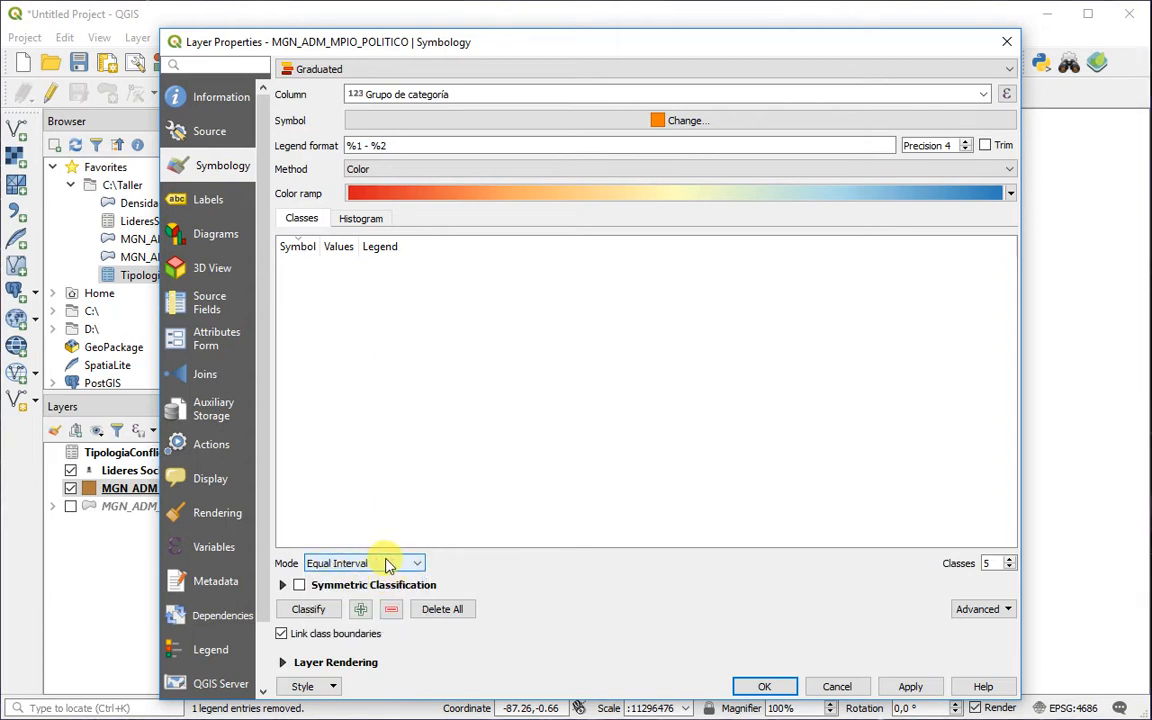
pyautogui.click(1011, 559)
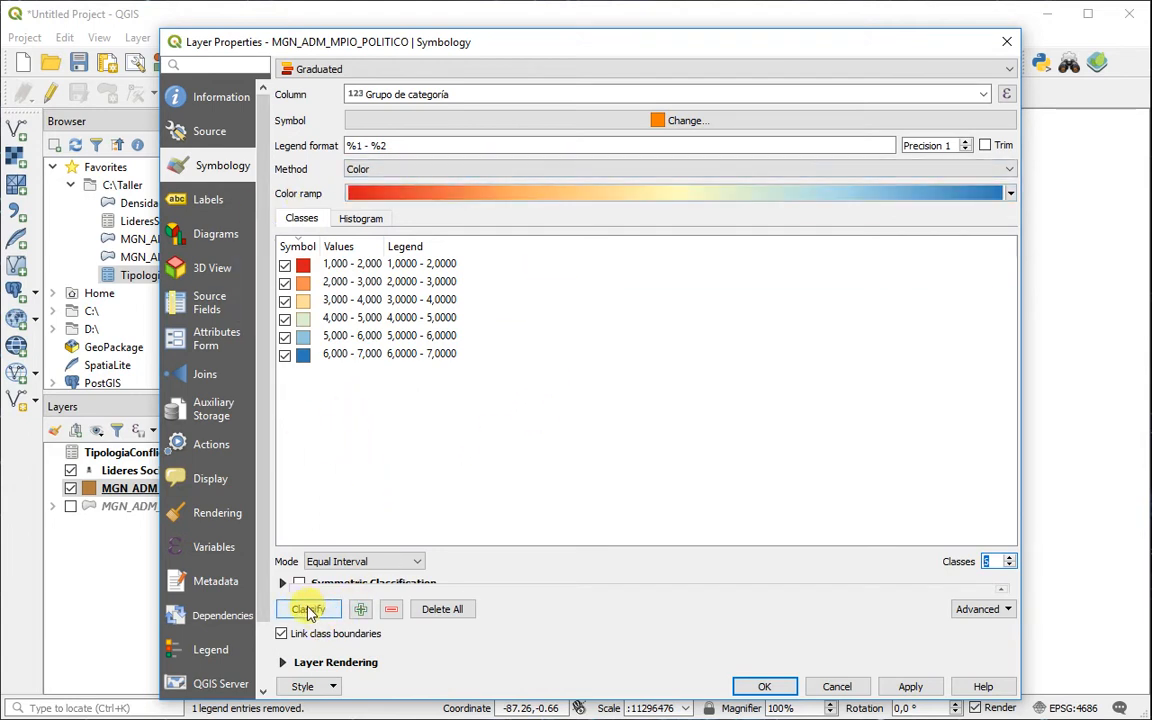
pyautogui.click(310, 612)
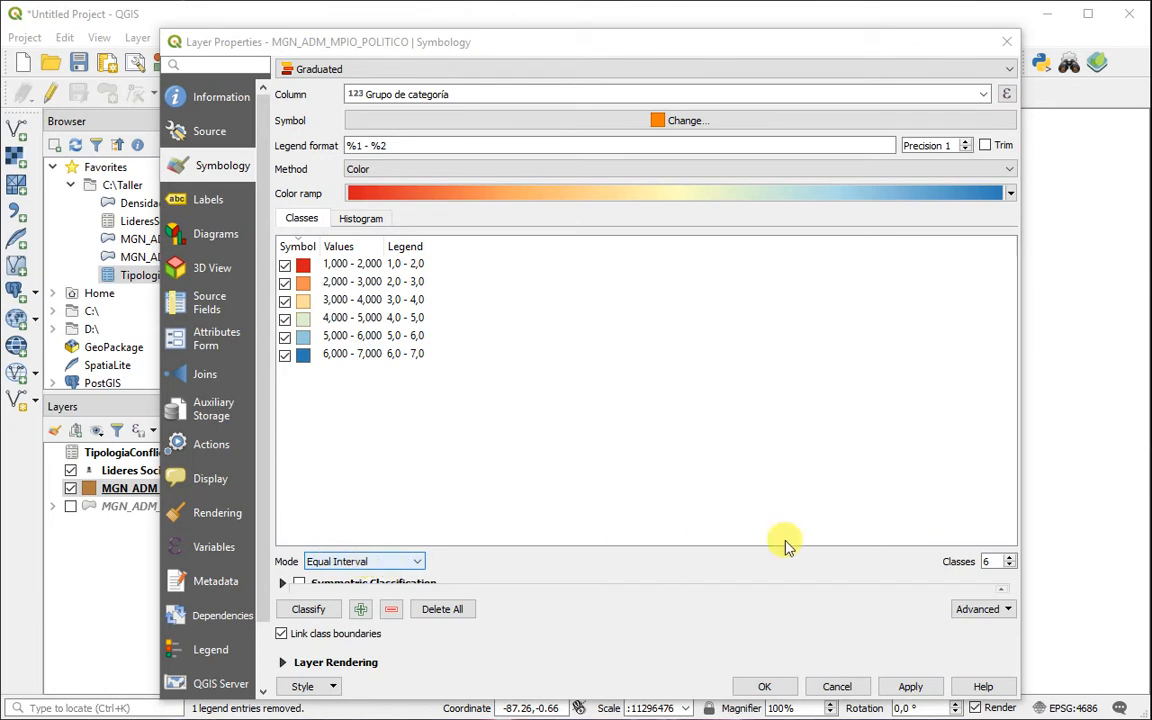
# Step: Apply the graduated style to the municipality layer and expand its class legend in the layer tree
pyautogui.click(380, 563)
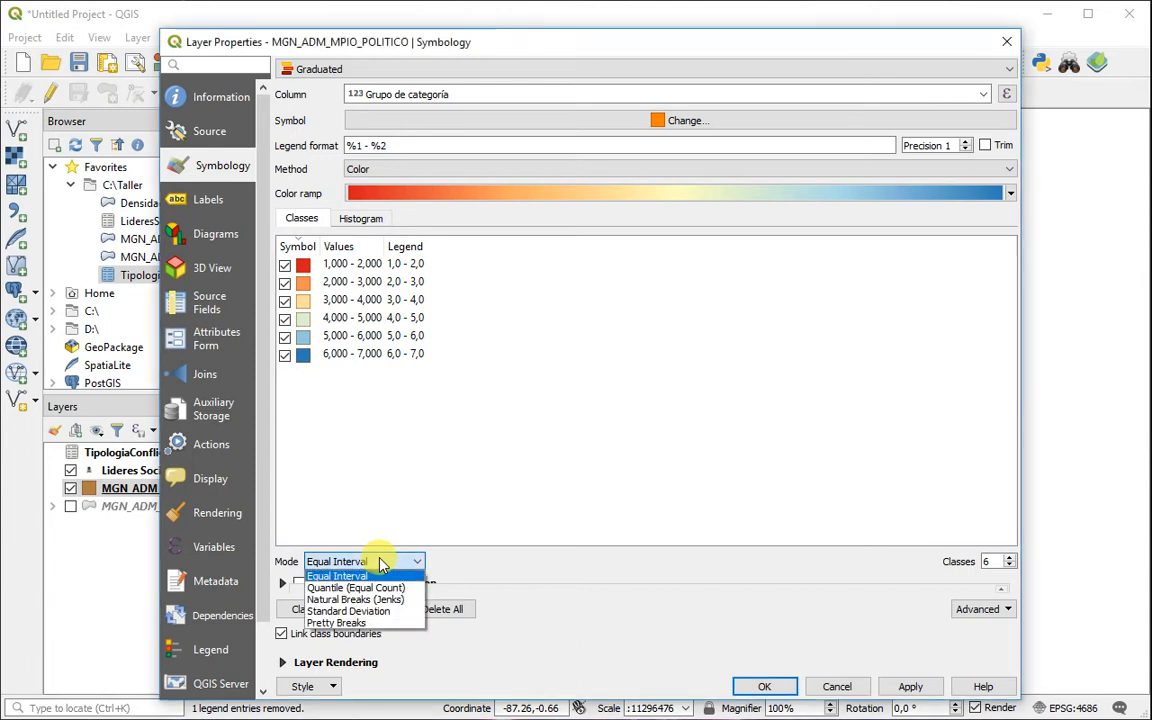
pyautogui.click(380, 563)
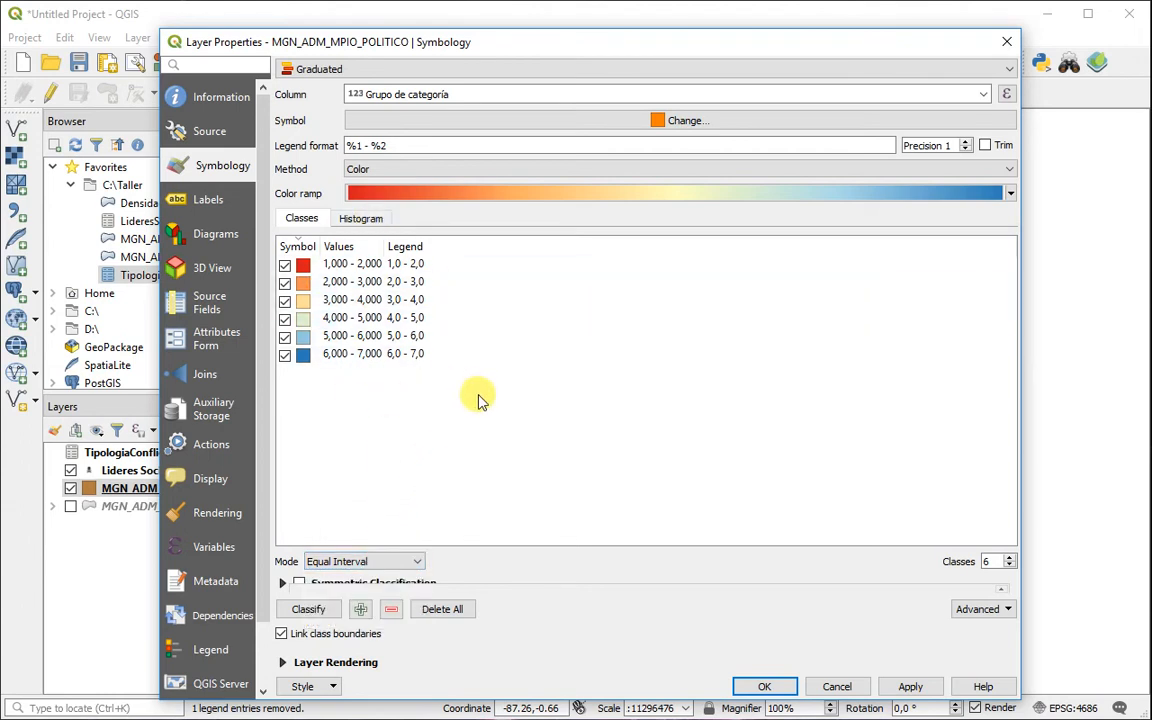
pyautogui.click(763, 688)
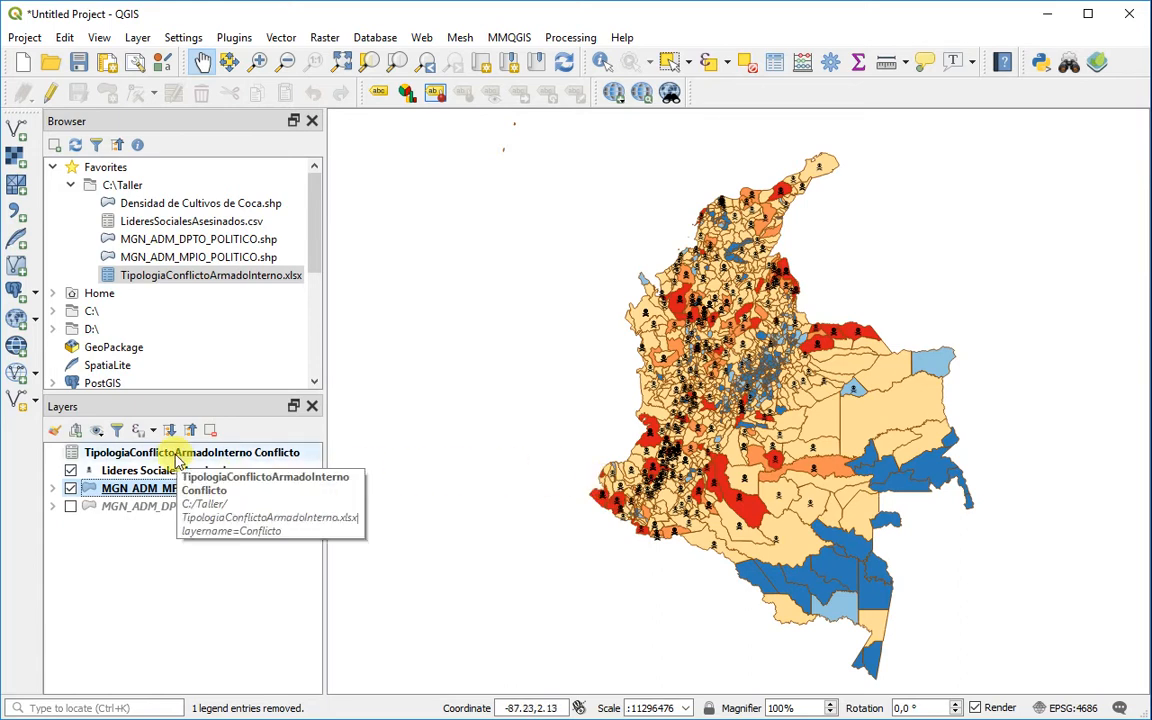
pyautogui.click(52, 488)
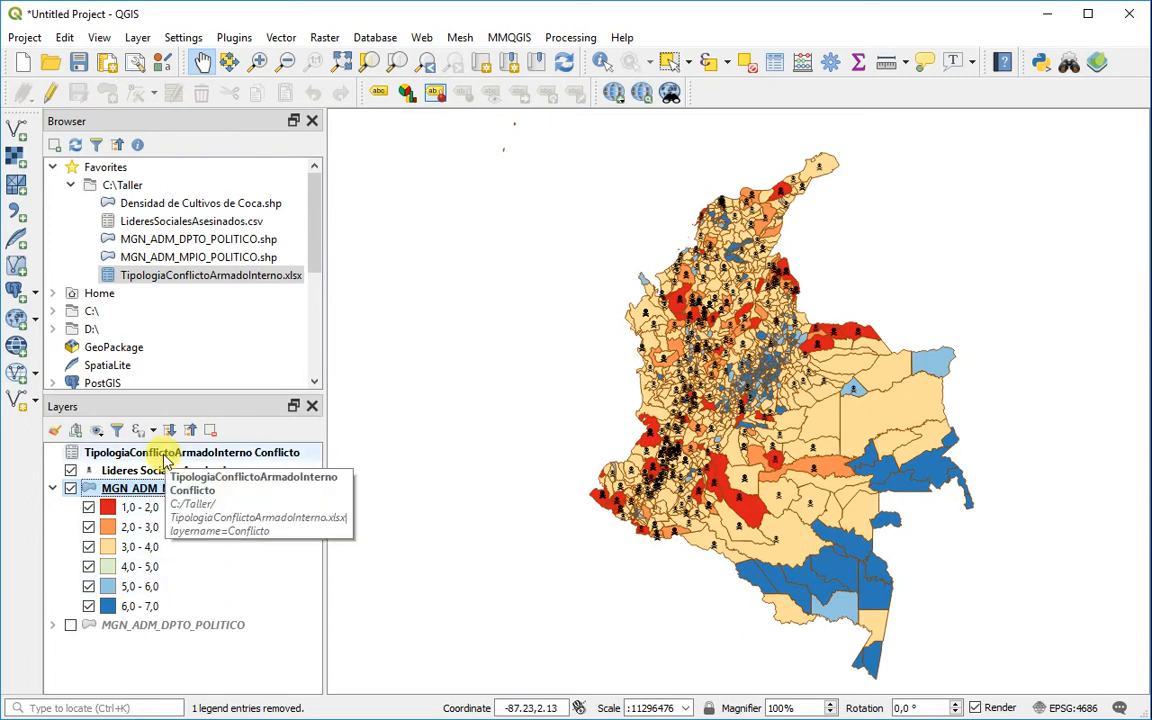
# Step: Examine the attribute table of MGN_ADM_MPIO_POLITICO to match each Categoría description with its Grupo de categoría number
pyautogui.click(140, 490)
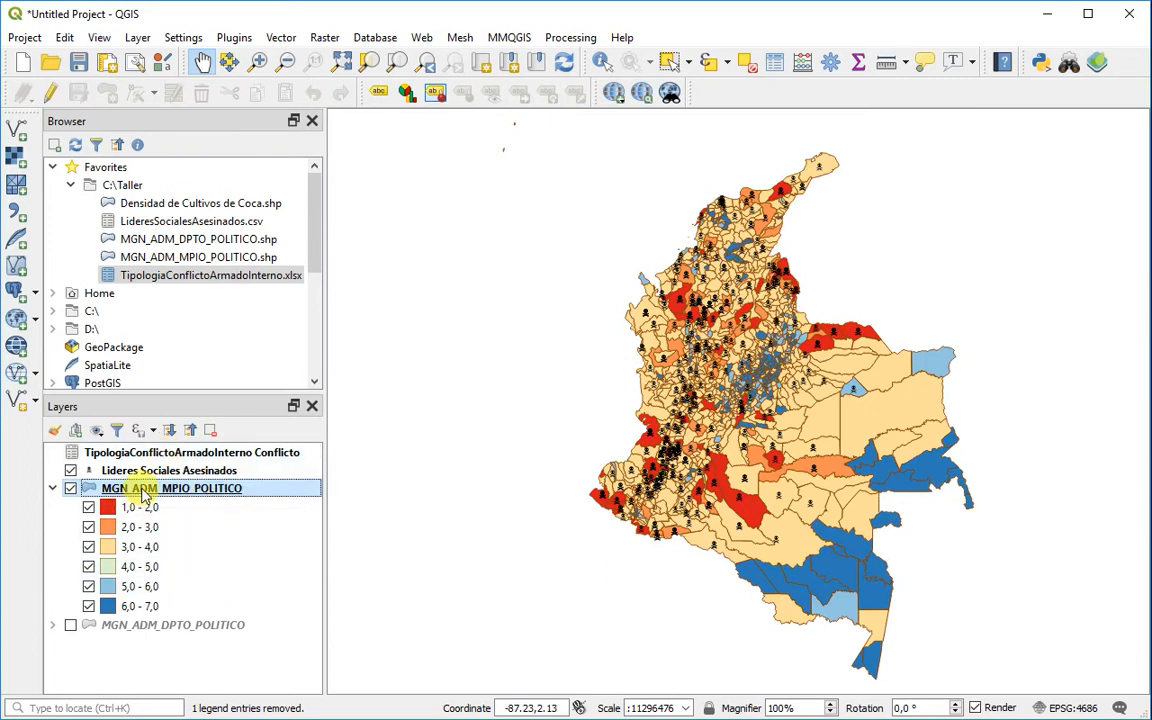
pyautogui.rightClick(144, 490)
pyautogui.click(193, 702)
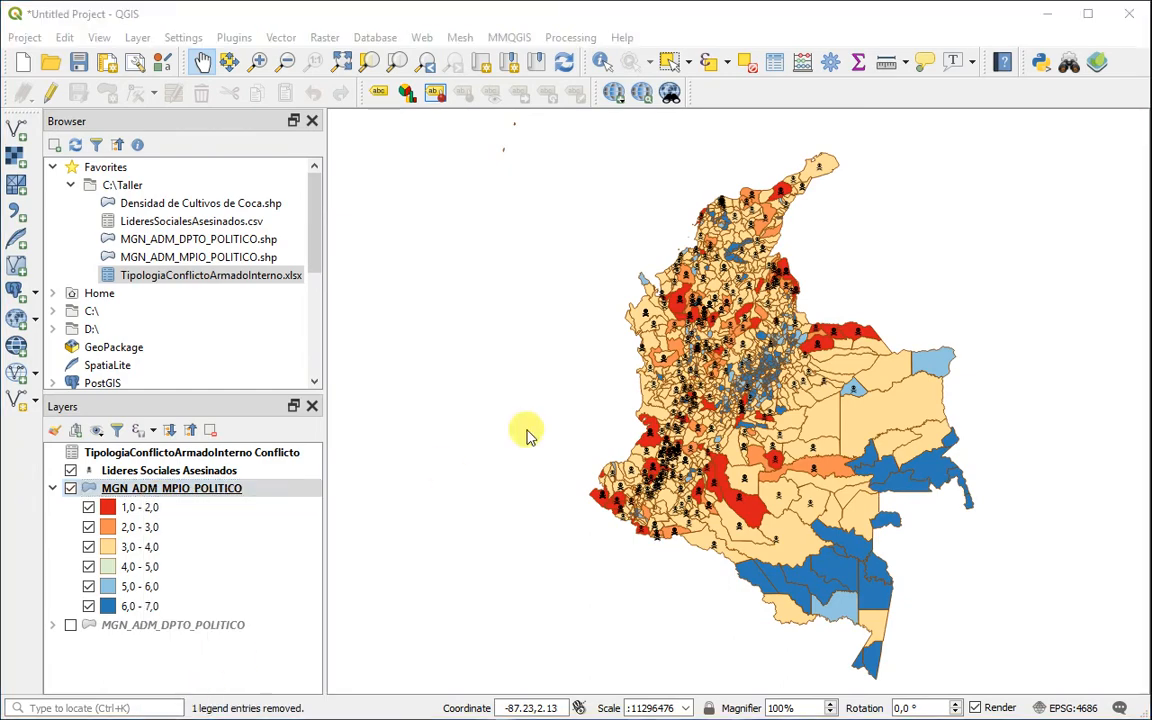
pyautogui.moveTo(625, 609); pyautogui.dragTo(1060, 609)
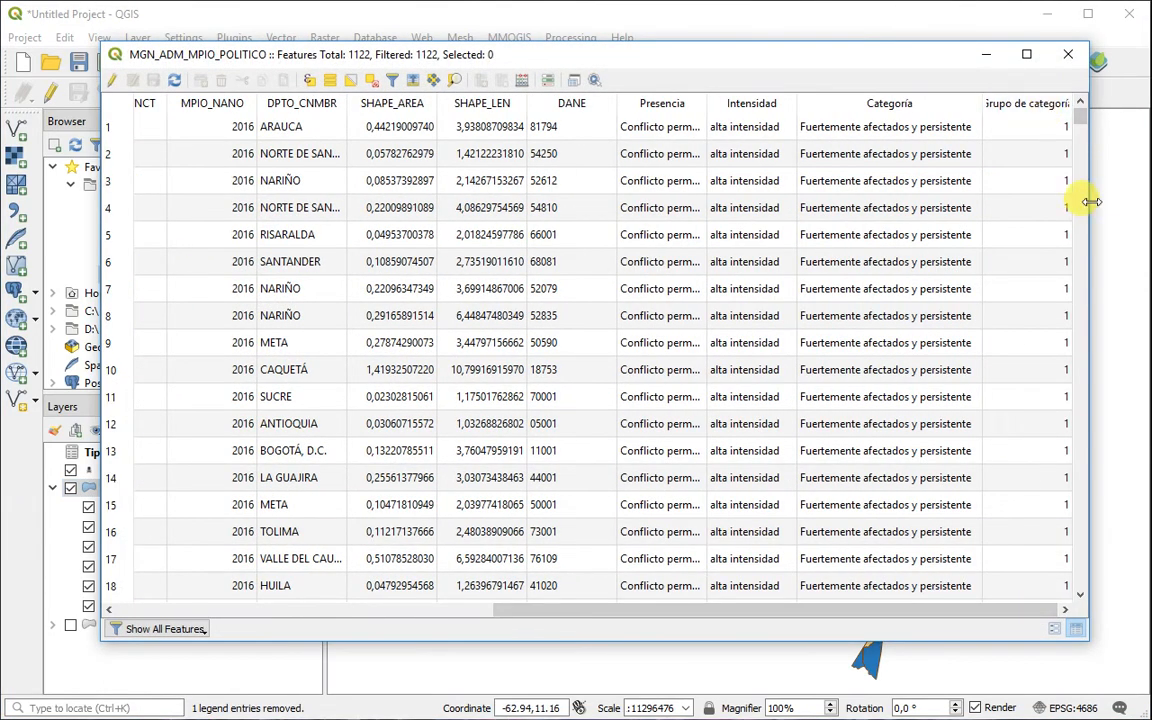
pyautogui.moveTo(1089, 200); pyautogui.dragTo(1106, 215)
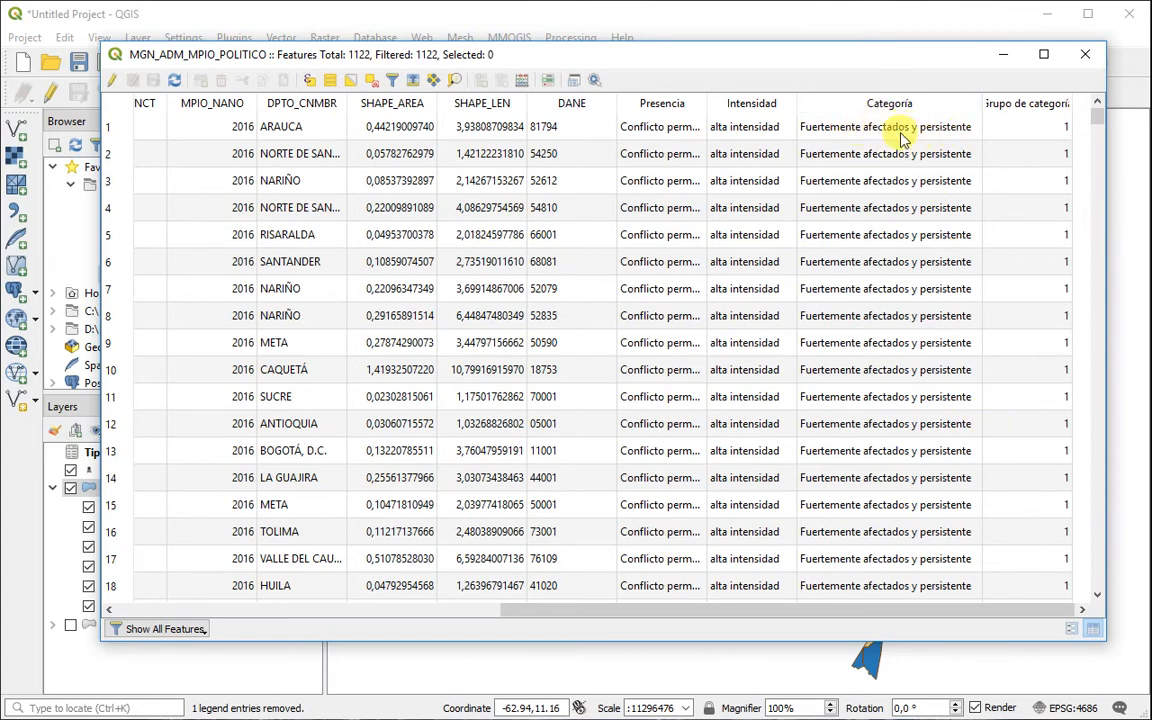
pyautogui.moveTo(1098, 117)
pyautogui.mouseDown()
pyautogui.moveTo(1100, 145)
pyautogui.moveTo(1097, 134)
pyautogui.mouseUp()
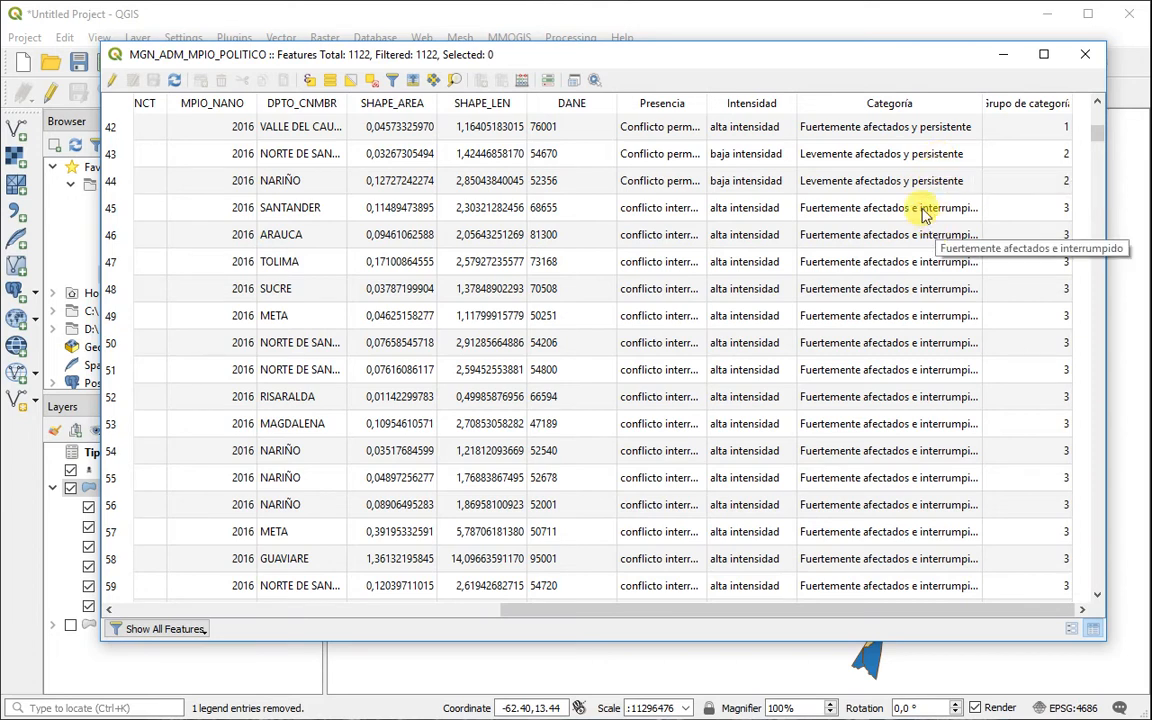
pyautogui.moveTo(980, 103); pyautogui.dragTo(997, 104)
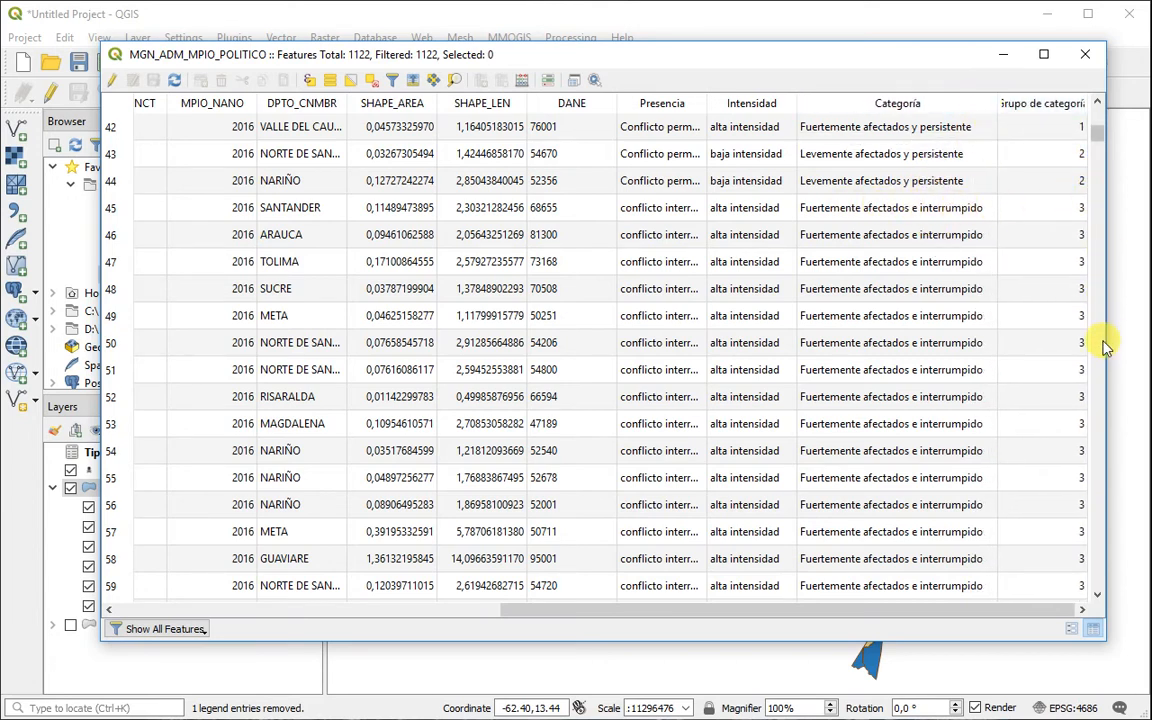
pyautogui.scroll(-20, 1097, 345)
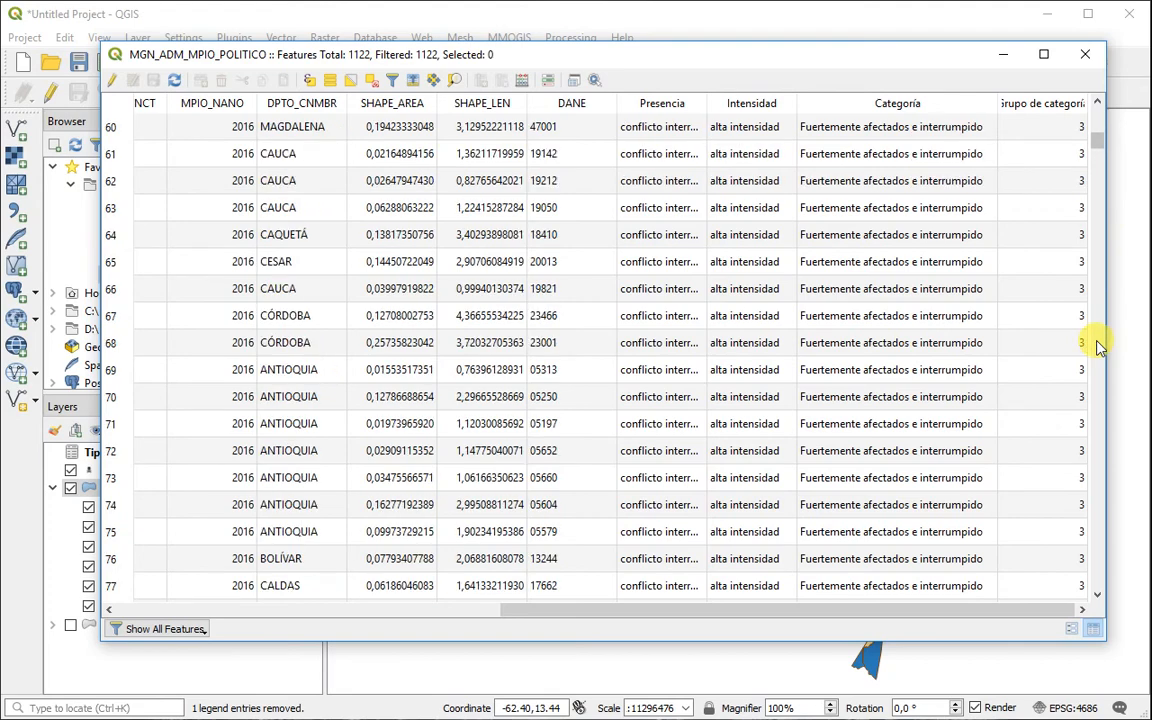
pyautogui.scroll(-6, 1097, 345)
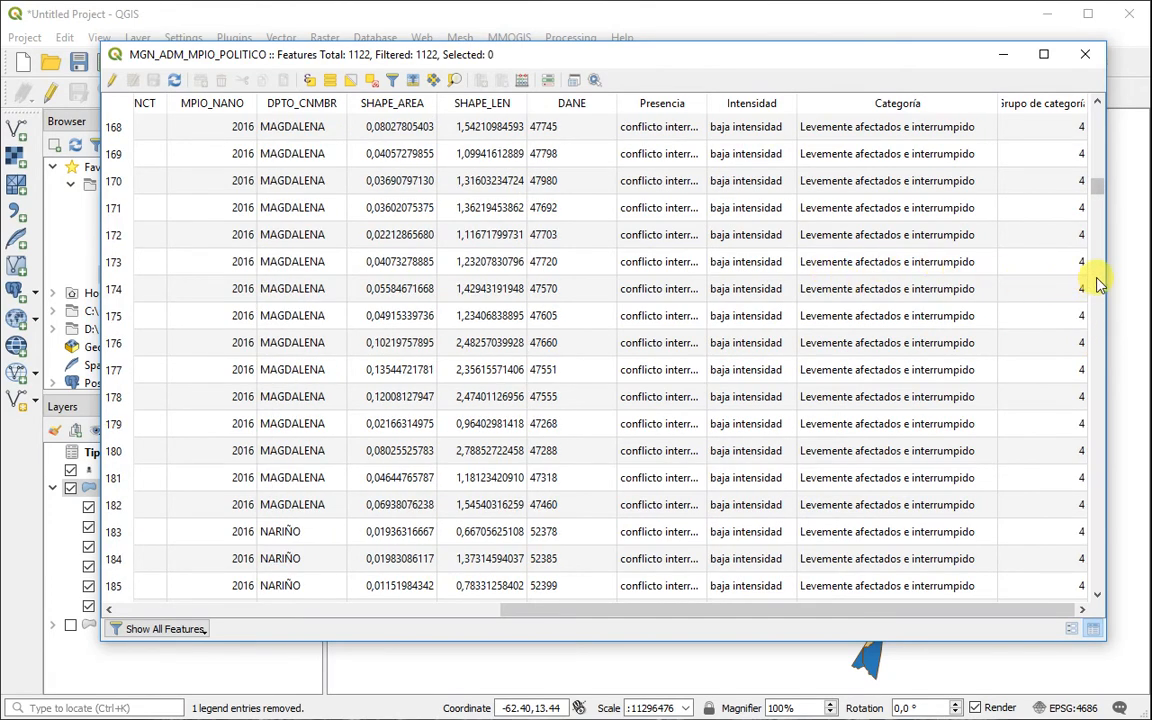
pyautogui.scroll(-20, 1090, 285)
pyautogui.moveTo(1098, 244); pyautogui.dragTo(1077, 103)
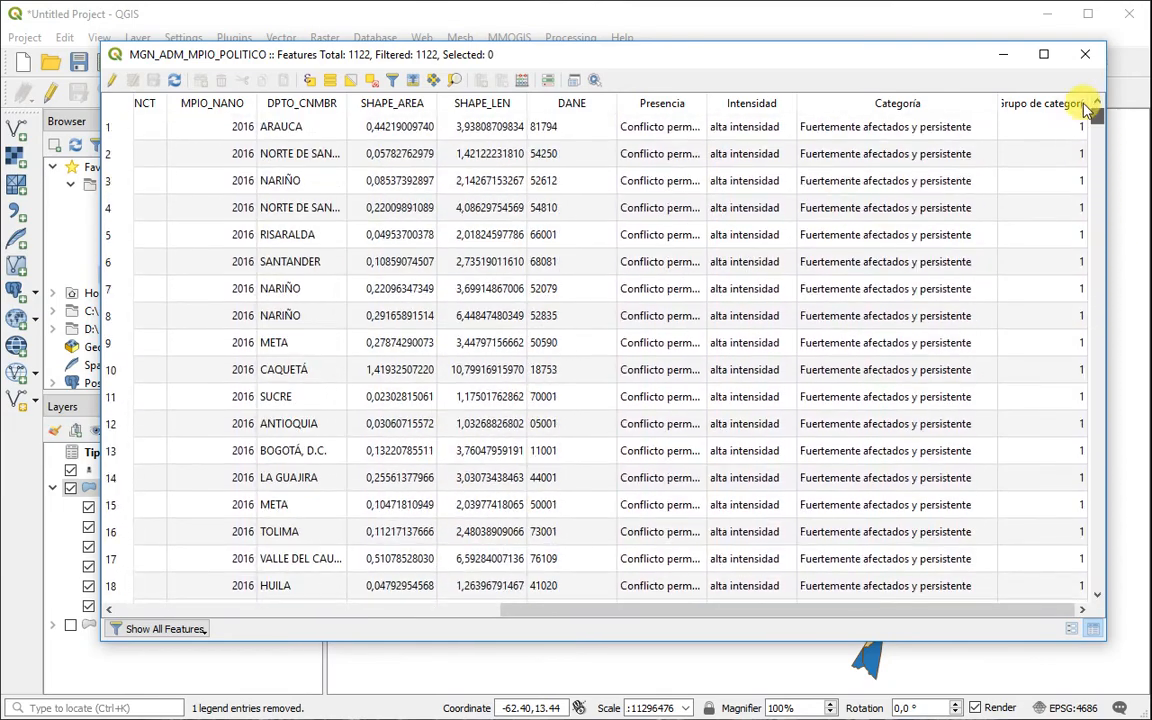
pyautogui.click(1087, 56)
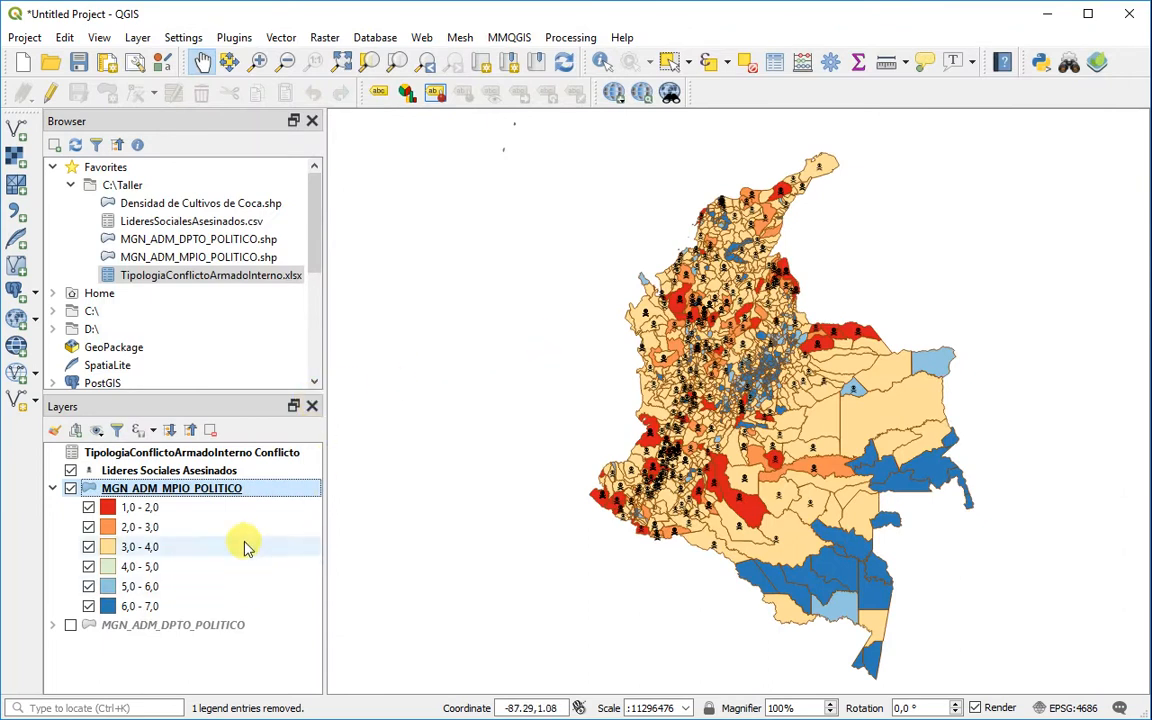
# Step: Reopen the symbology of MGN_ADM_MPIO_POLITICO and open the legend label of the 1,0 - 2,0 class for editing
pyautogui.doubleClick(148, 489)
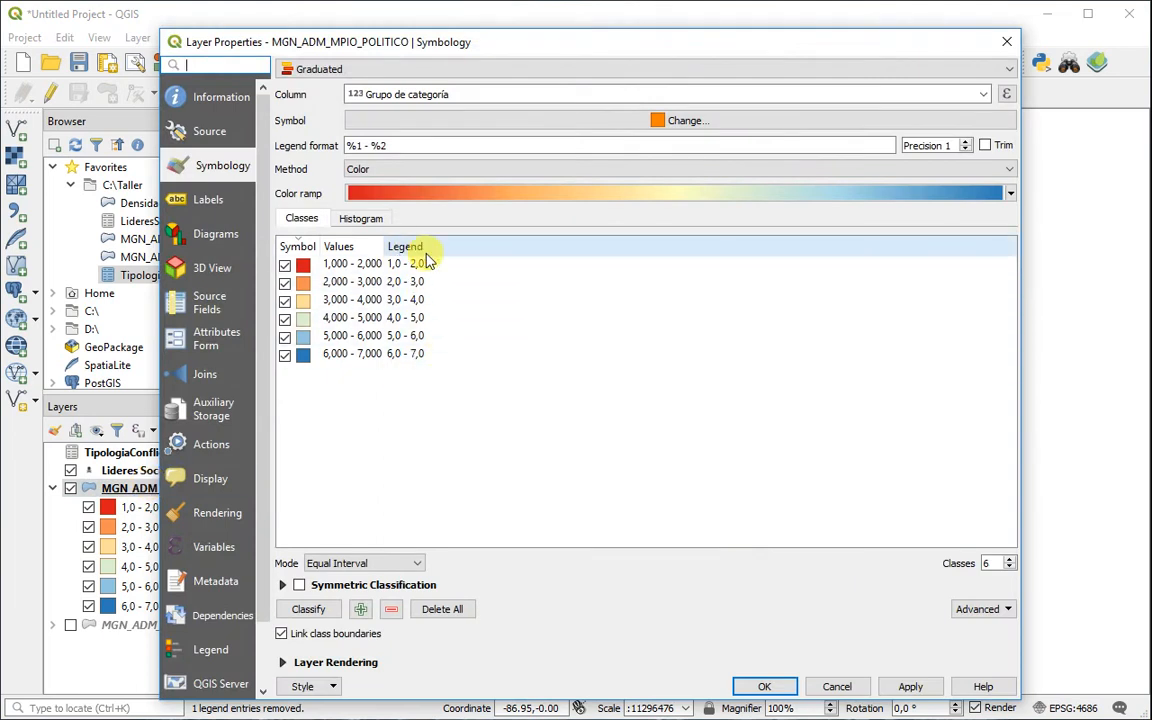
pyautogui.click(408, 268)
pyautogui.doubleClick(403, 266)
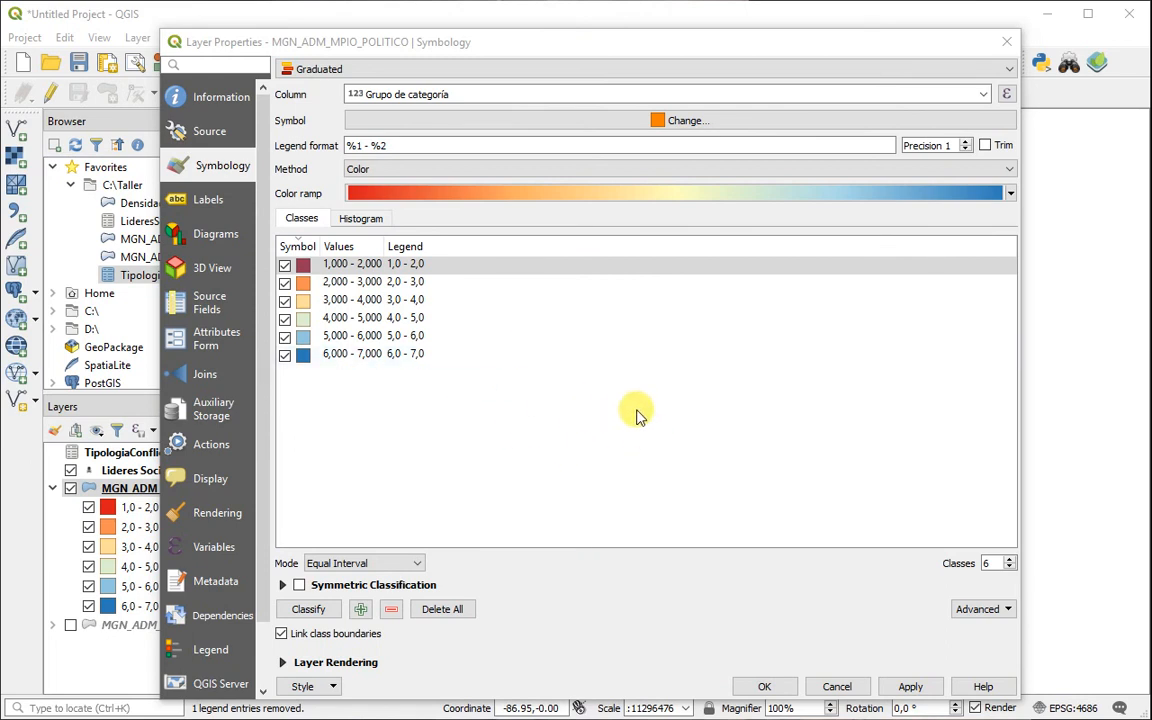
pyautogui.click(418, 265)
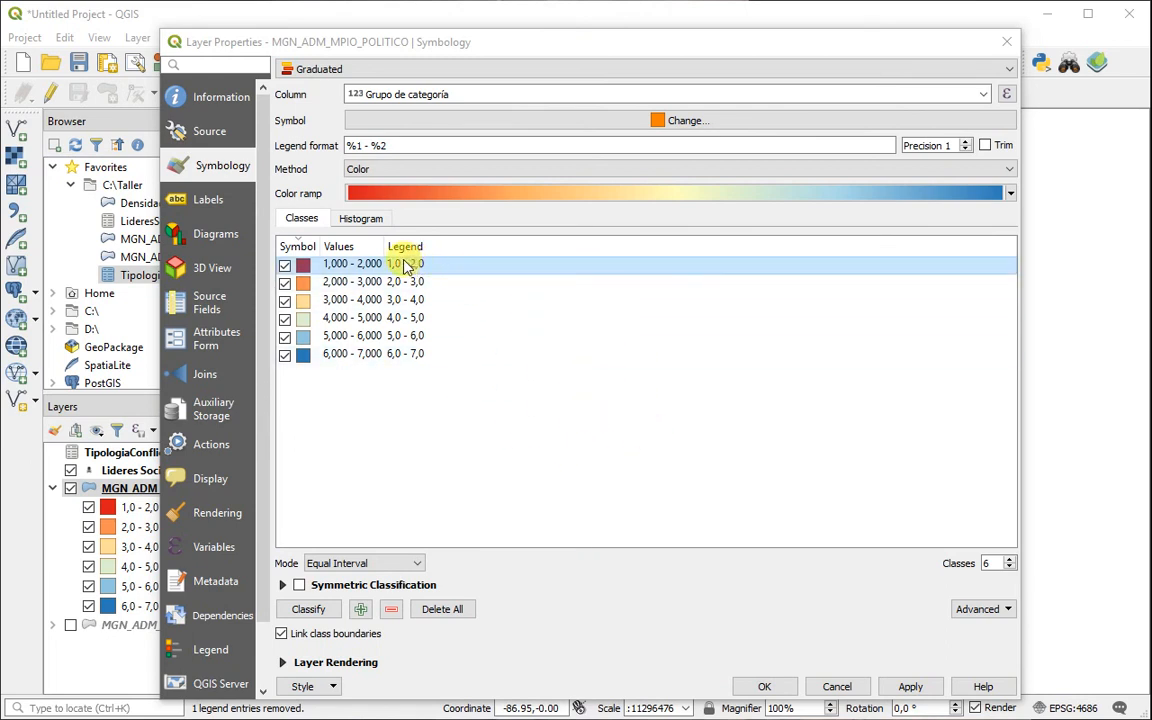